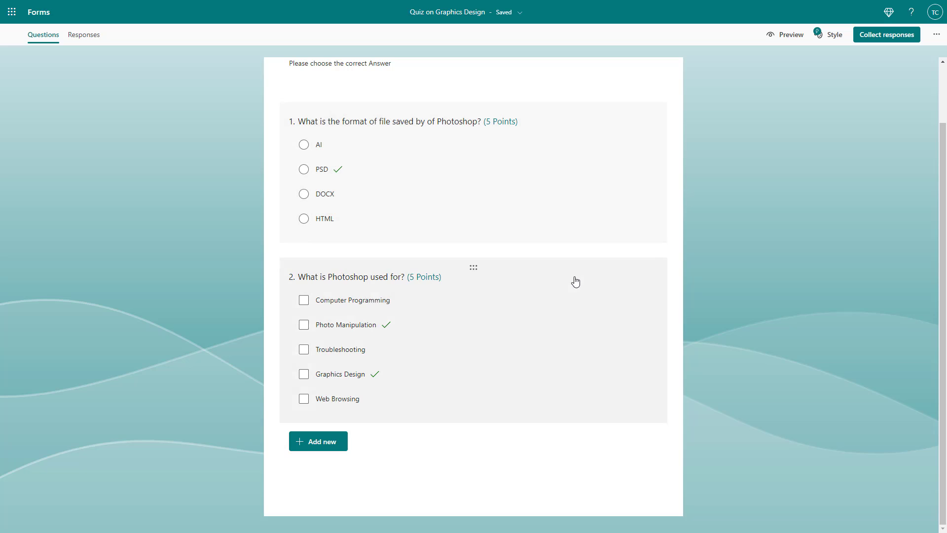
# Step: Add the feedback message "Yes that is correct PSD is a Photoshop format." to question 1's PSD option
pyautogui.click(536, 213)
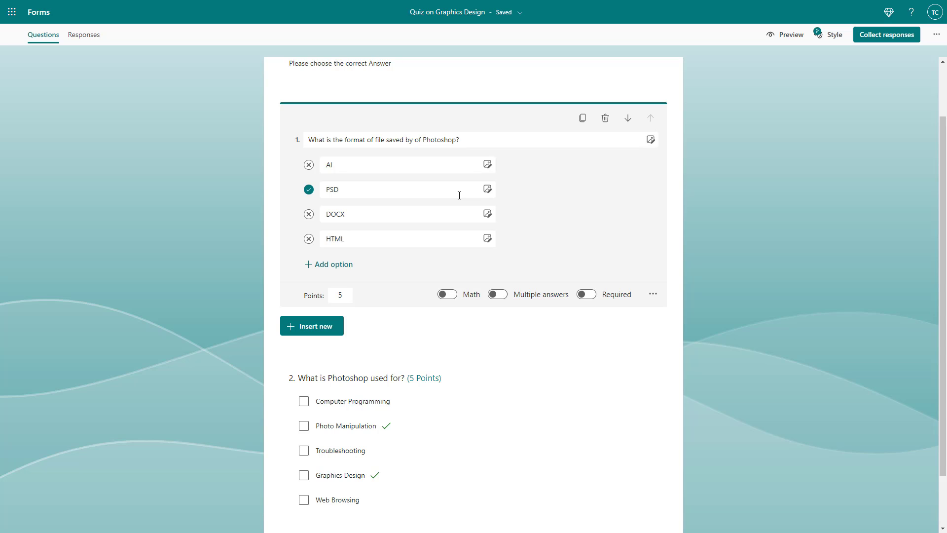
pyautogui.click(446, 170)
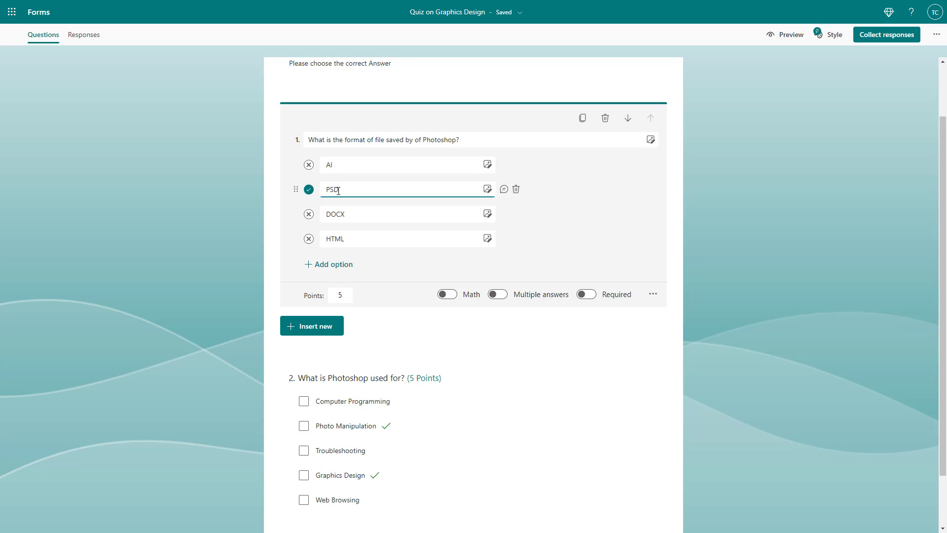
pyautogui.click(504, 190)
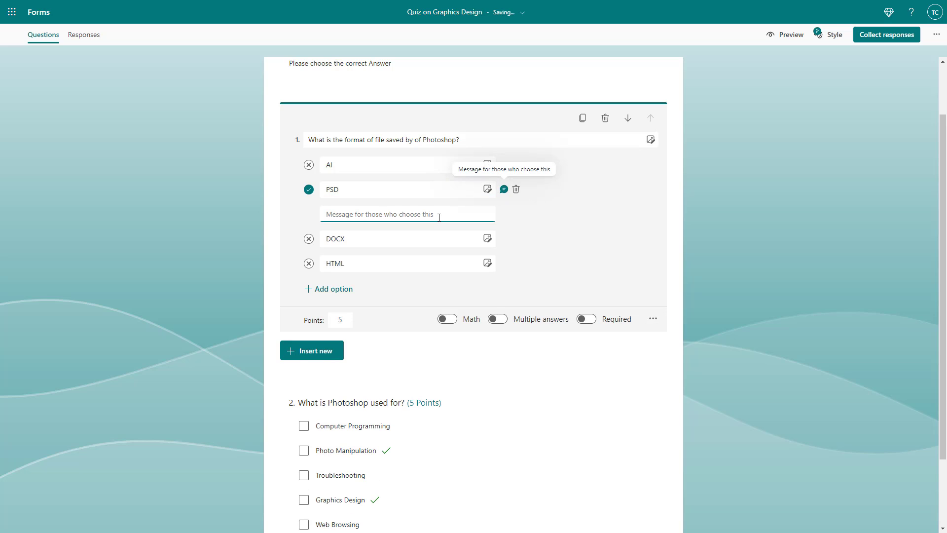
pyautogui.write('Y')
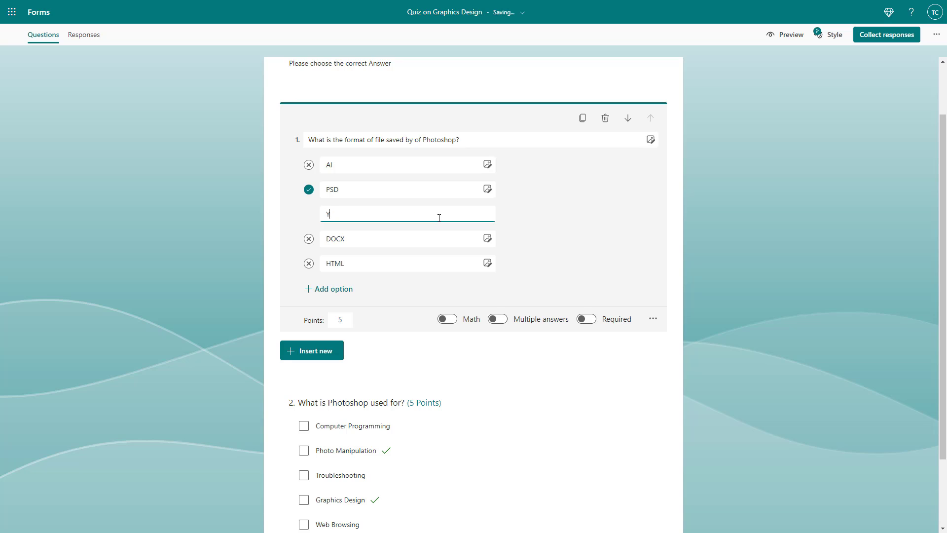
pyautogui.write('es that is correct PSD is a Photoshop format.')
pyautogui.click(635, 233)
# Step: Give the AI option the feedback "AI is not a Photoshop but an Illustrator format" and remove the final period from PSD's message
pyautogui.click(503, 164)
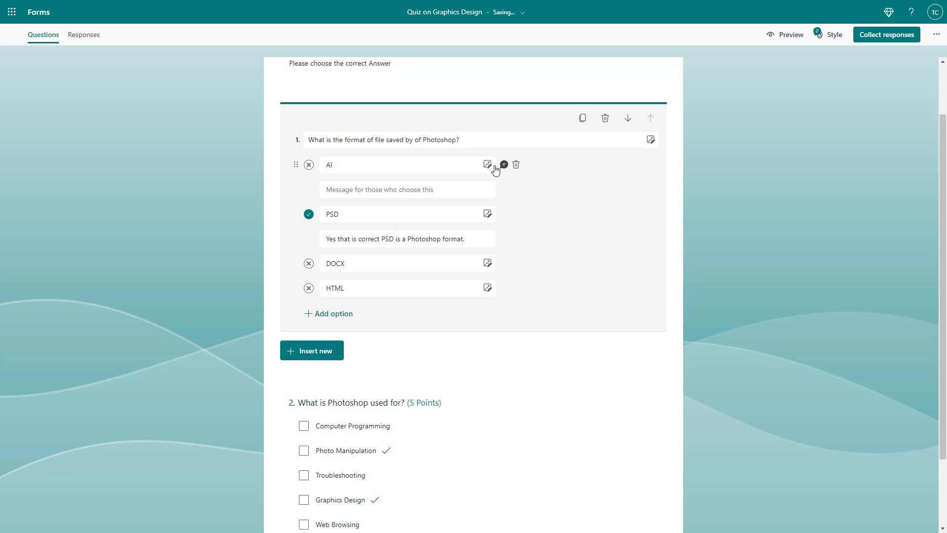
pyautogui.click(440, 187)
pyautogui.write('AI')
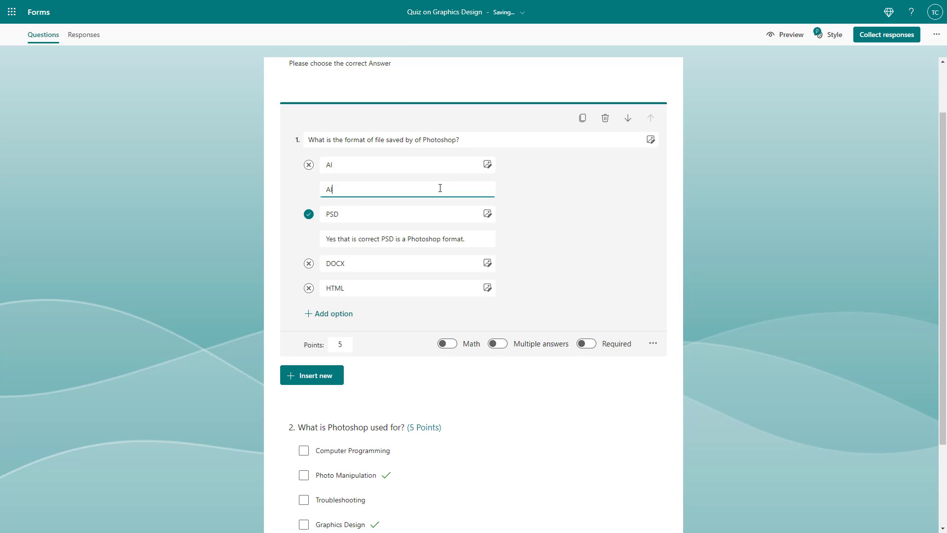
pyautogui.write(' is not a Photoshop but an Illustrator format')
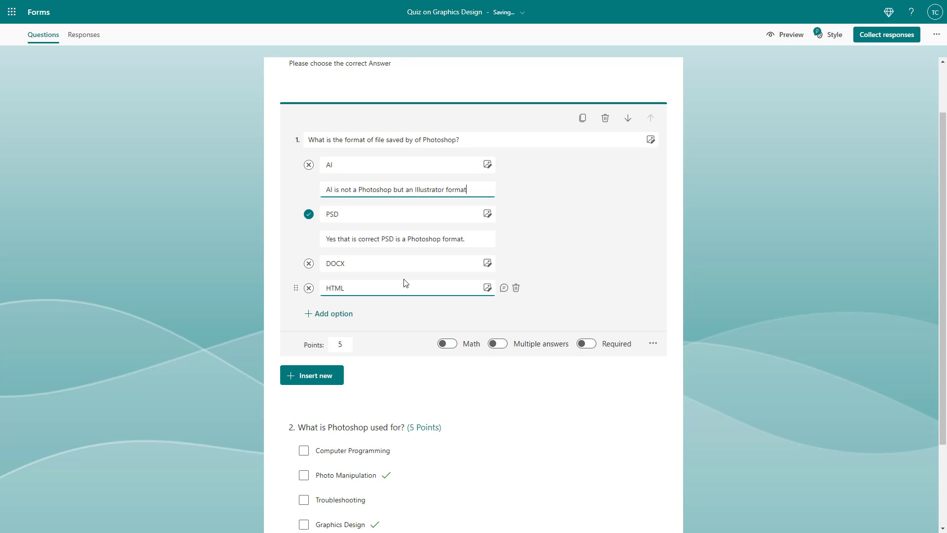
pyautogui.click(485, 237)
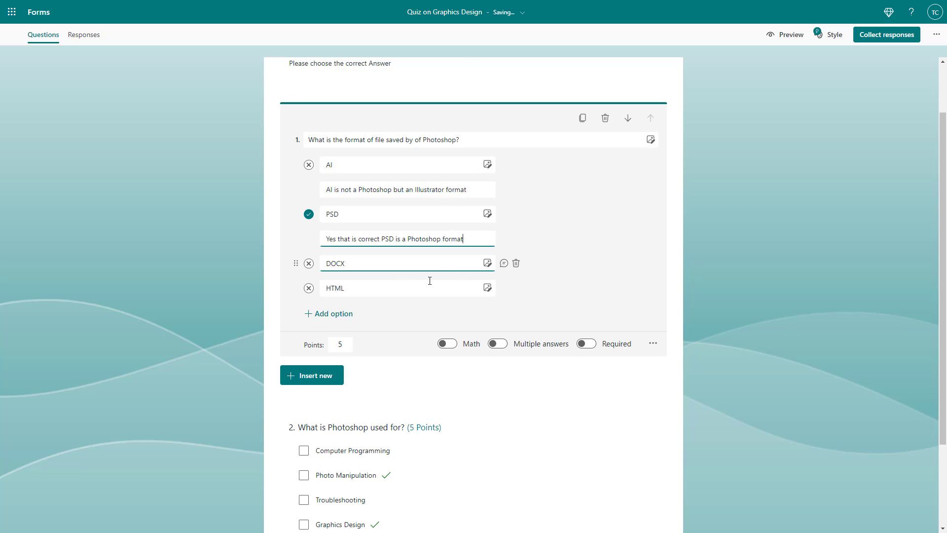
pyautogui.click(423, 267)
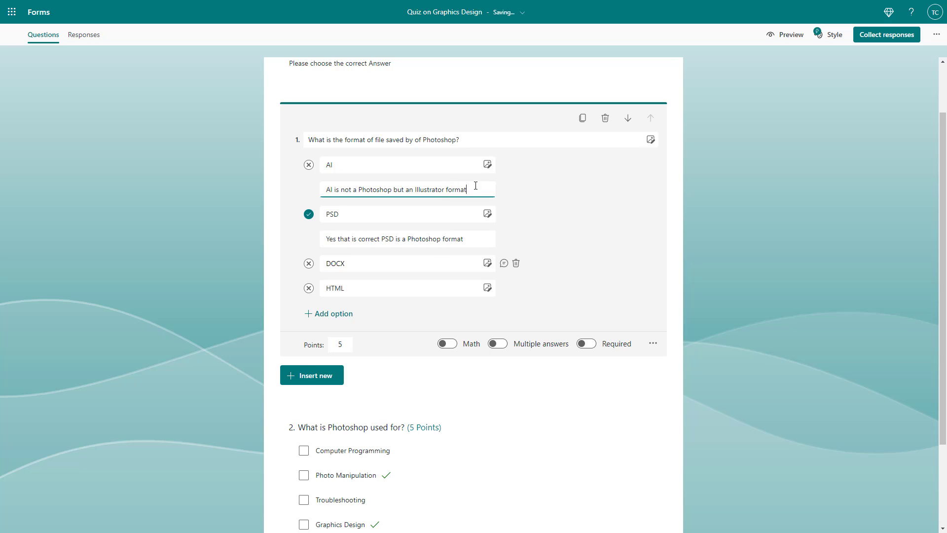
# Step: Copy the AI option's feedback text into a new feedback message for the DOCX option
pyautogui.click(261, 182)
pyautogui.hotkey('ctrl', 'c')
pyautogui.click(398, 152)
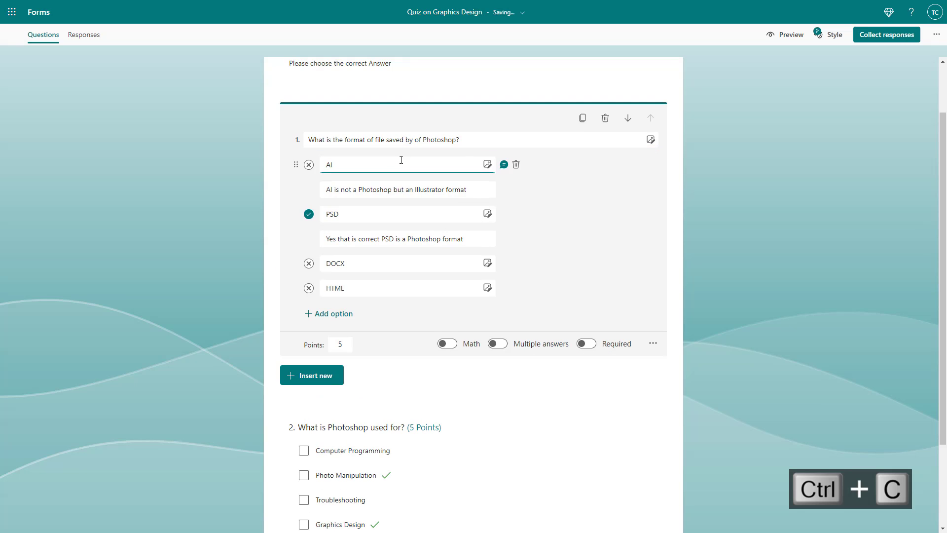
pyautogui.moveTo(466, 189); pyautogui.dragTo(332, 190)
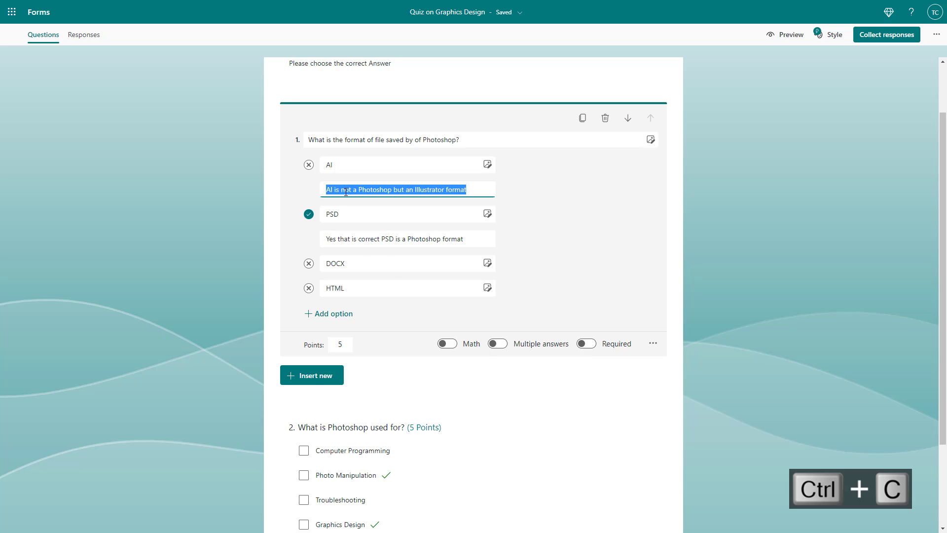
pyautogui.rightClick(346, 192)
pyautogui.click(383, 230)
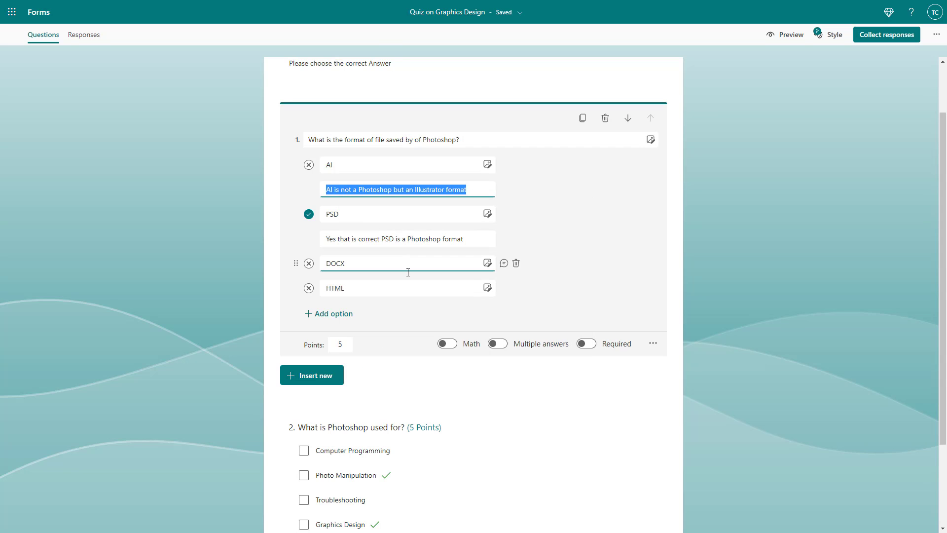
pyautogui.click(504, 263)
pyautogui.hotkey('ctrl', 'v')
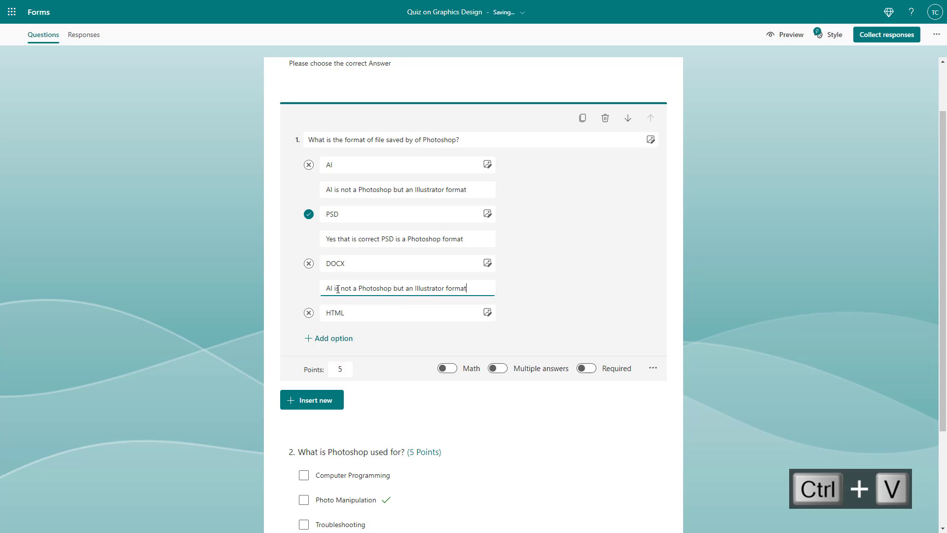
# Step: Reword the DOCX option's feedback to "DOCS is not a Photoshop but aa Word format"
pyautogui.moveTo(334, 289); pyautogui.dragTo(312, 292)
pyautogui.write('DOC')
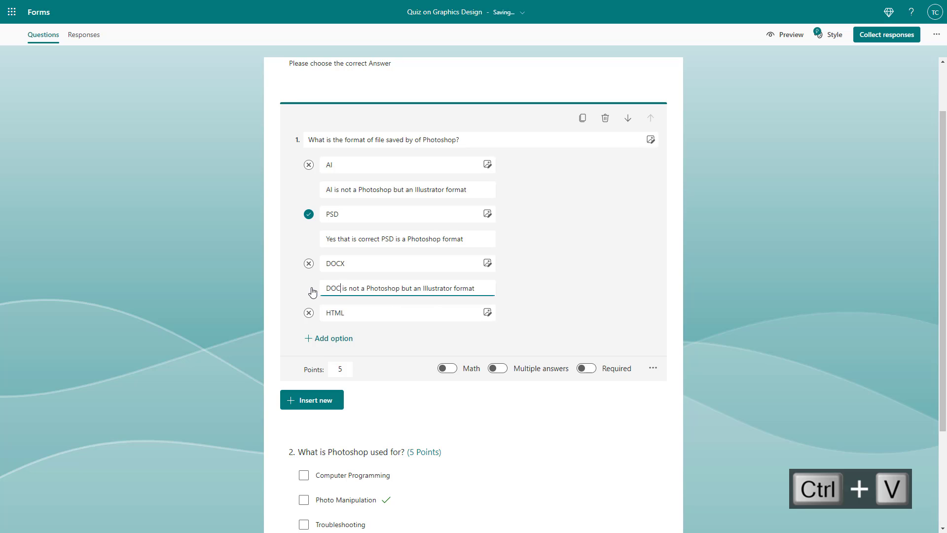
pyautogui.write('S')
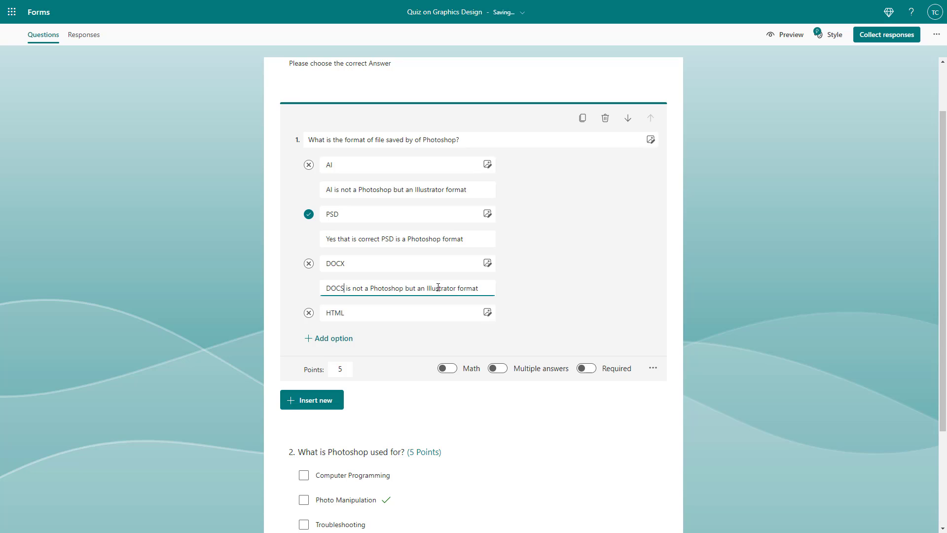
pyautogui.moveTo(426, 288); pyautogui.dragTo(458, 288)
pyautogui.press('BackSpace')
pyautogui.press('BackSpace')
pyautogui.press('BackSpace')
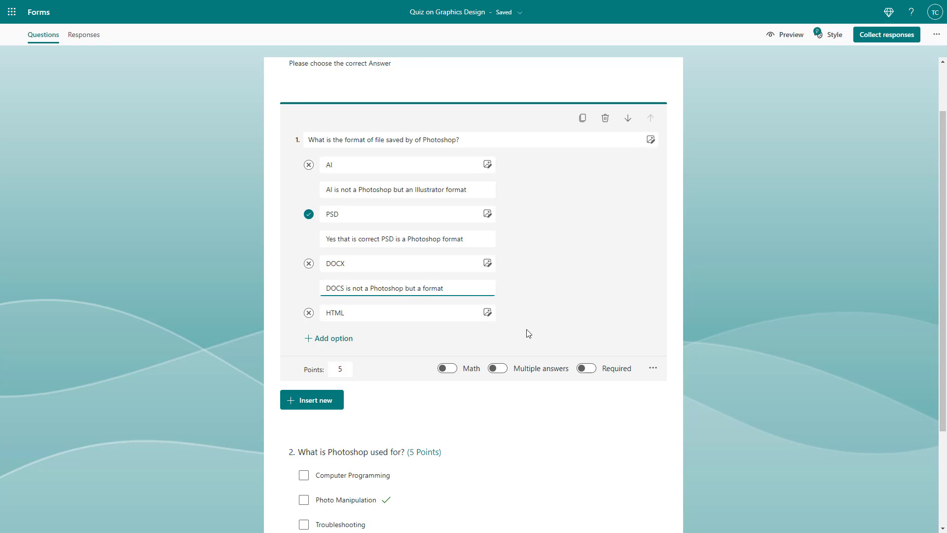
pyautogui.write('a Word')
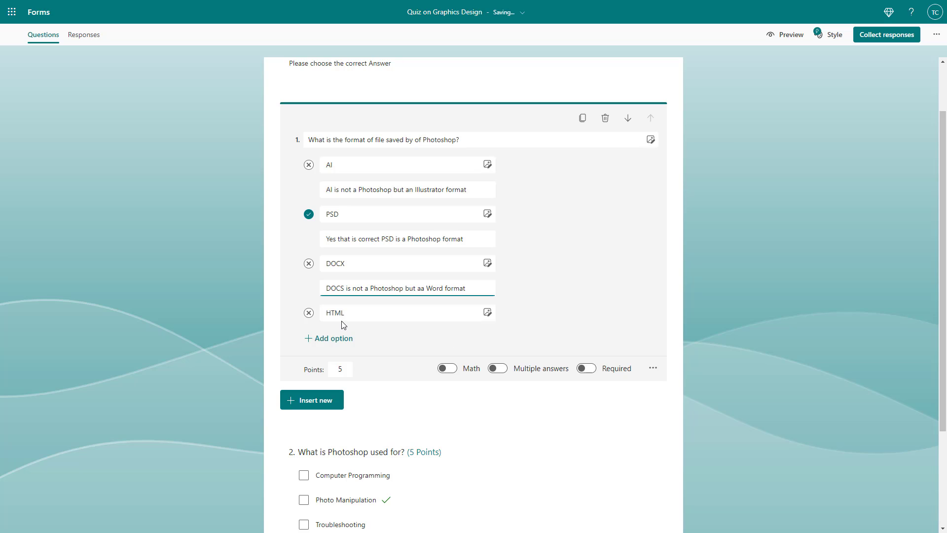
# Step: Paste the copied feedback under the HTML option and reword it to "HTML is not a Photoshop but a Web format"
pyautogui.click(382, 321)
pyautogui.click(504, 312)
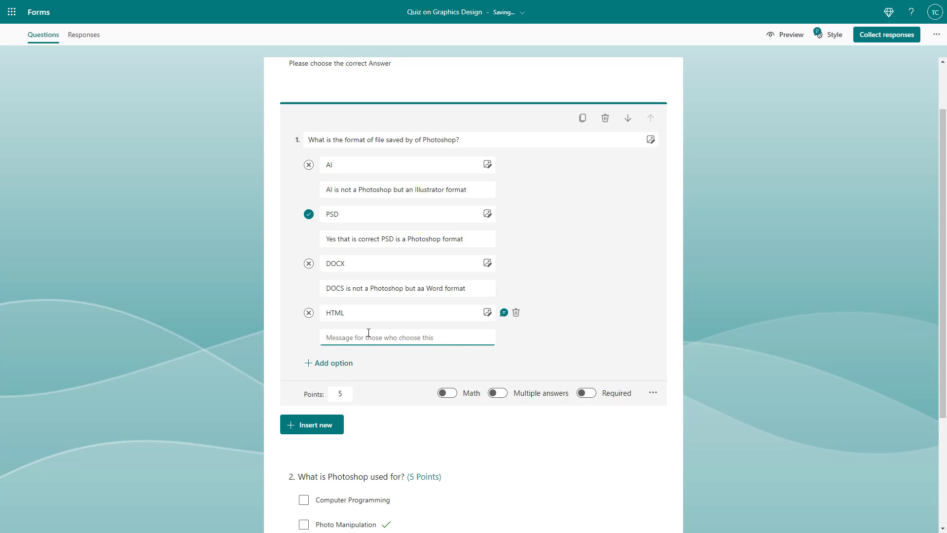
pyautogui.hotkey('ctrl', 'v')
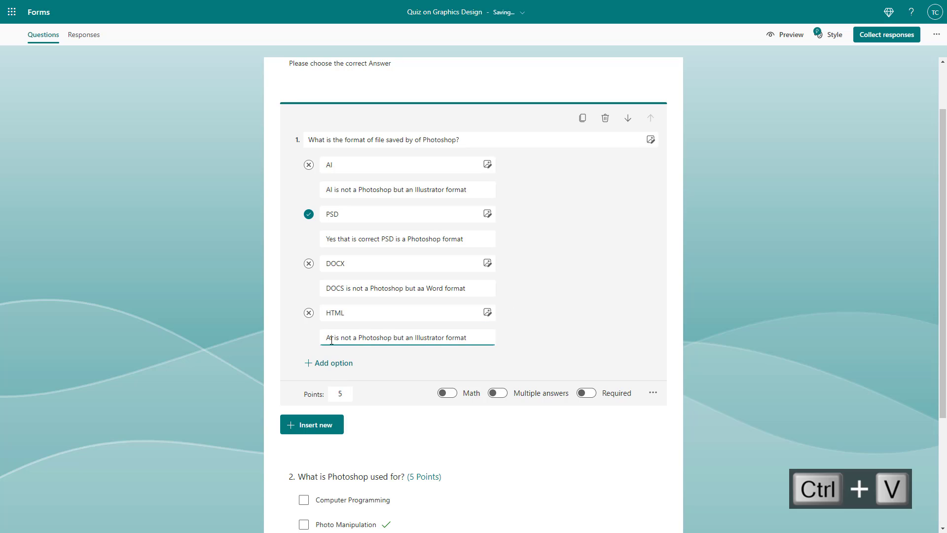
pyautogui.click(331, 339)
pyautogui.press('BackSpace')
pyautogui.write('HTML')
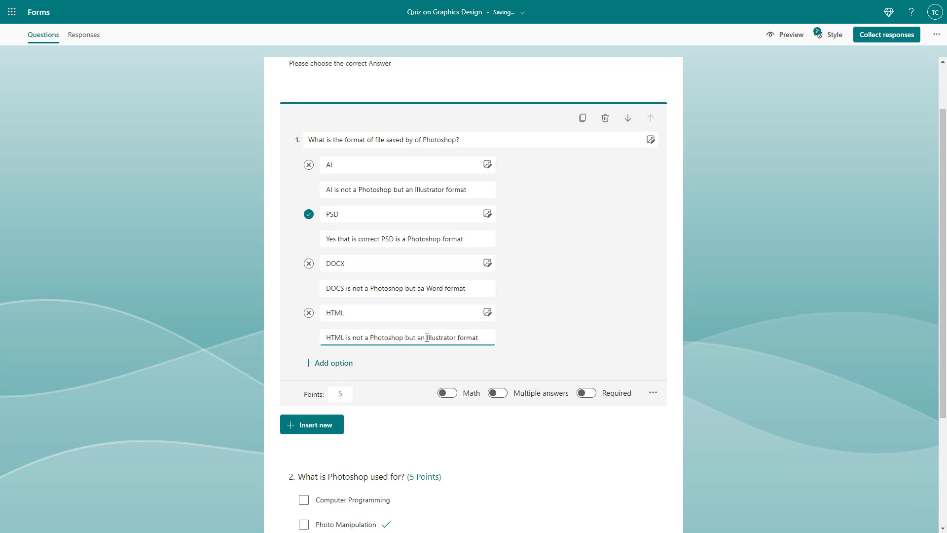
pyautogui.moveTo(427, 338); pyautogui.dragTo(459, 340)
pyautogui.press('BackSpace')
pyautogui.press('BackSpace')
pyautogui.press('BackSpace')
pyautogui.write('Web')
pyautogui.click(528, 286)
# Step: Open question 2 to check its answer options, and return to question 1 to review its feedback messages
pyautogui.scroll(-3, 616, 331)
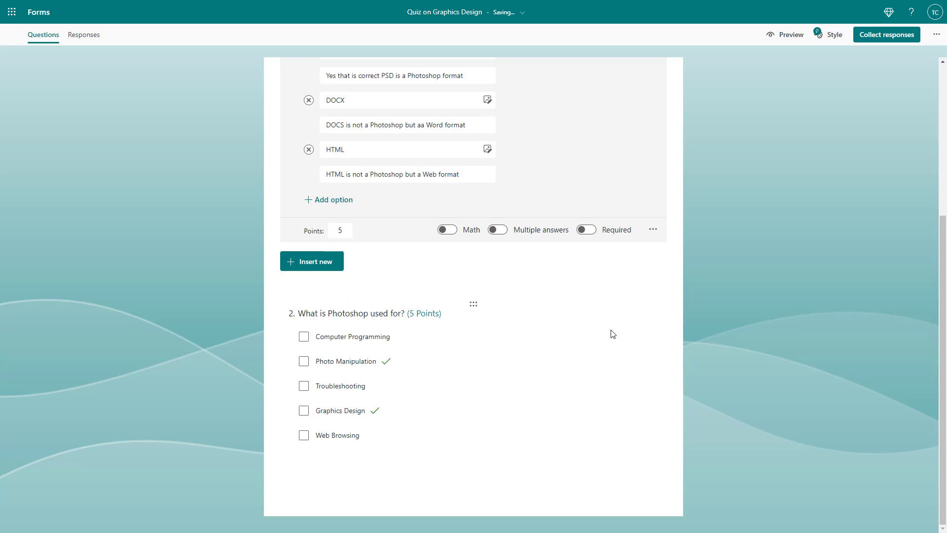
pyautogui.scroll(2, 546, 326)
pyautogui.scroll(-2, 491, 395)
pyautogui.click(454, 351)
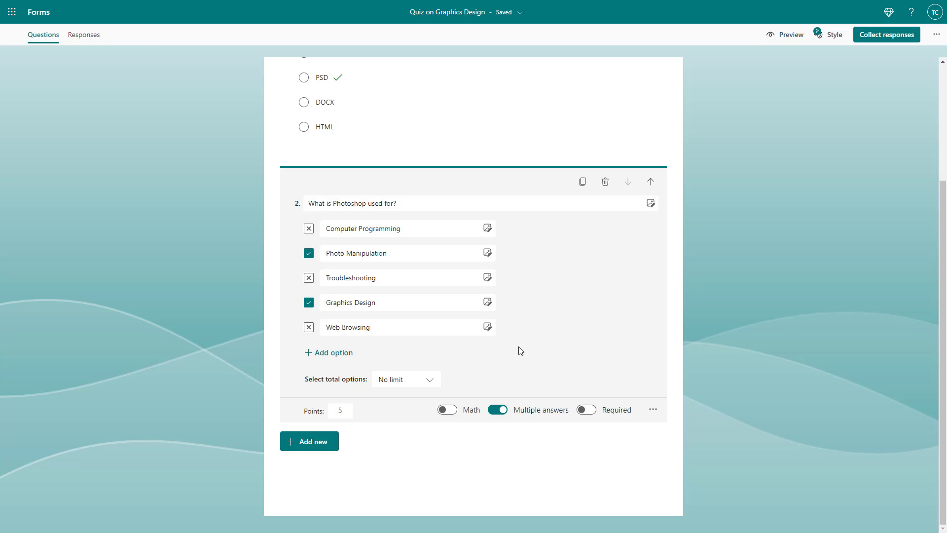
pyautogui.scroll(3, 518, 350)
pyautogui.click(482, 269)
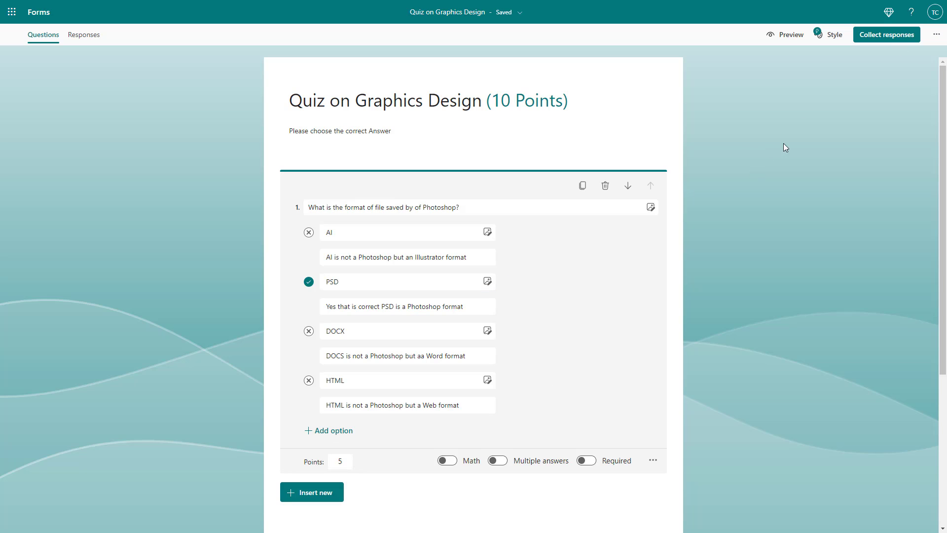
# Step: Preview the quiz and submit a response with PSD for question 1 and Troubleshooting and Computer Programming for question 2
pyautogui.click(786, 36)
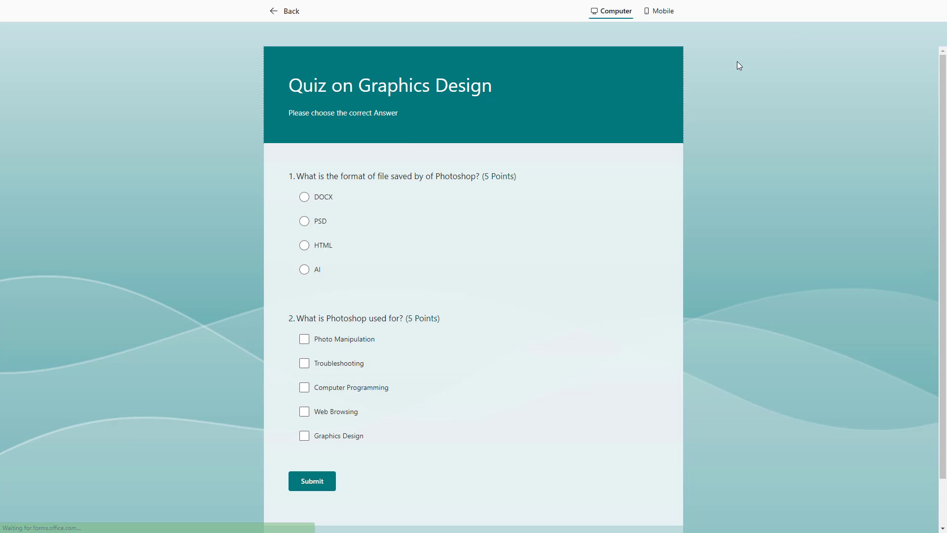
pyautogui.click(305, 221)
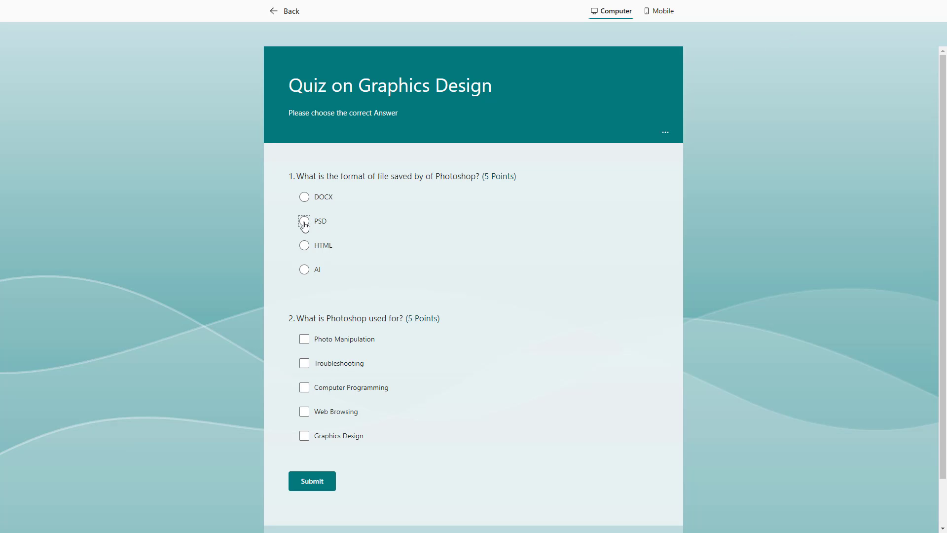
pyautogui.click(304, 363)
pyautogui.click(304, 387)
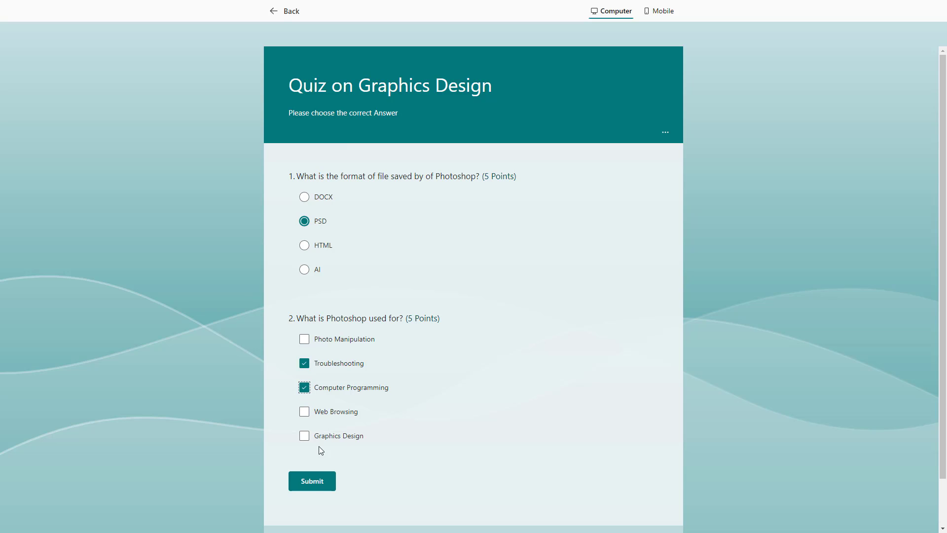
pyautogui.click(312, 482)
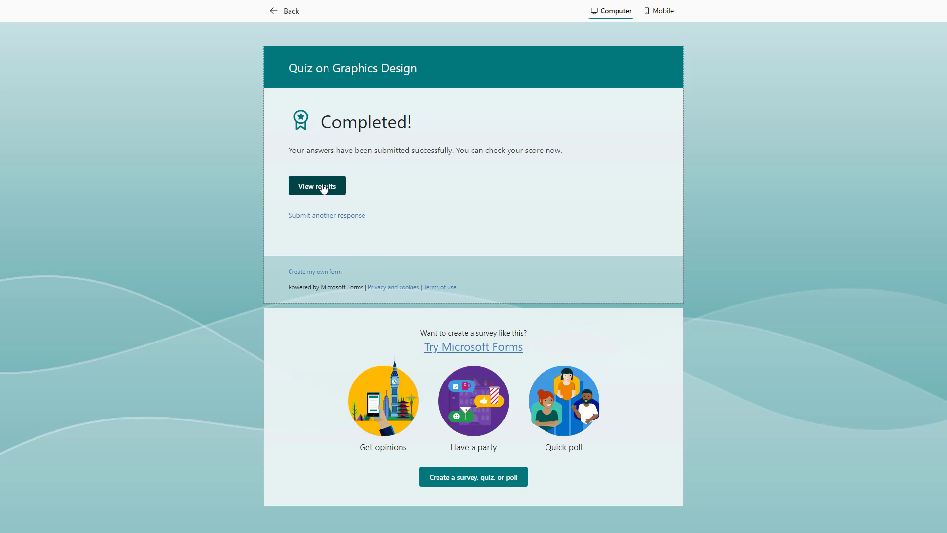
# Step: View the submitted response's results to check the score and PSD feedback, and return to the quiz editor
pyautogui.click(326, 188)
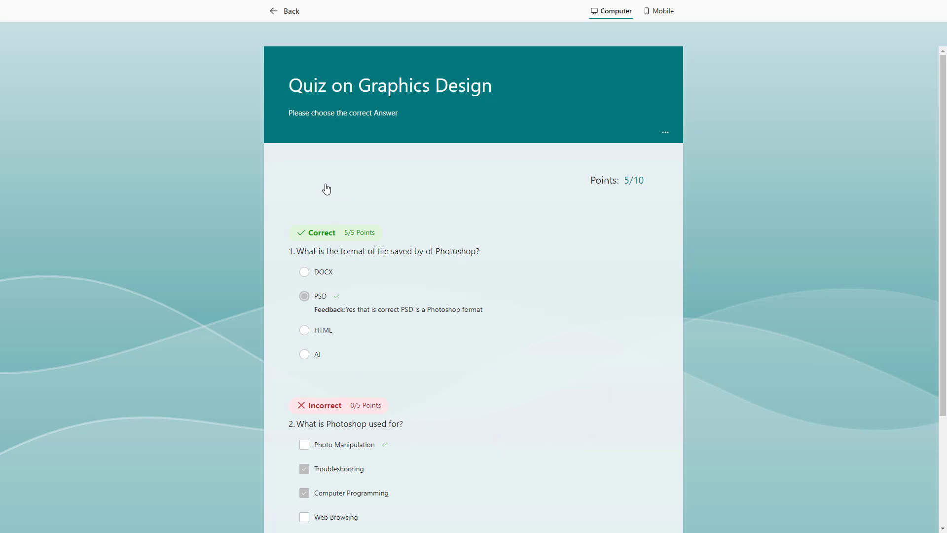
pyautogui.scroll(-3, 352, 267)
pyautogui.scroll(2, 350, 276)
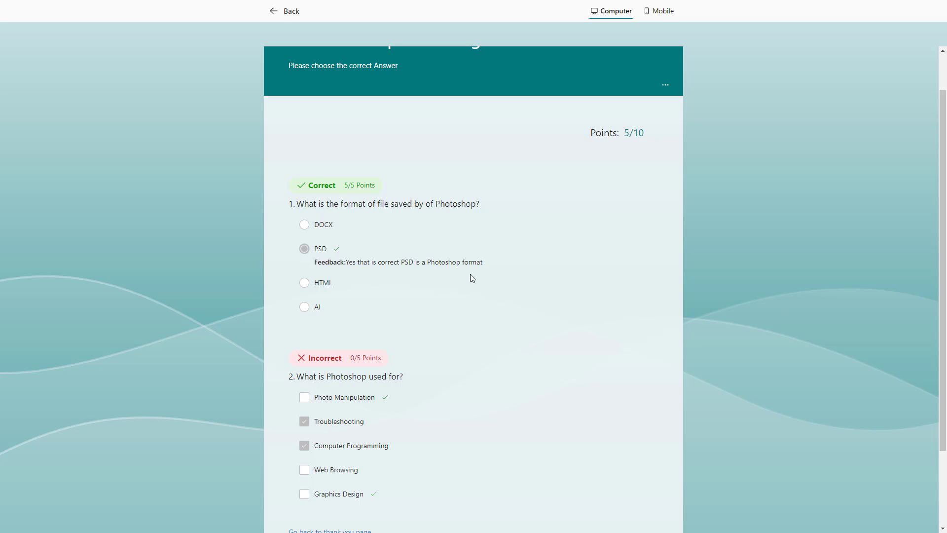
pyautogui.click(295, 14)
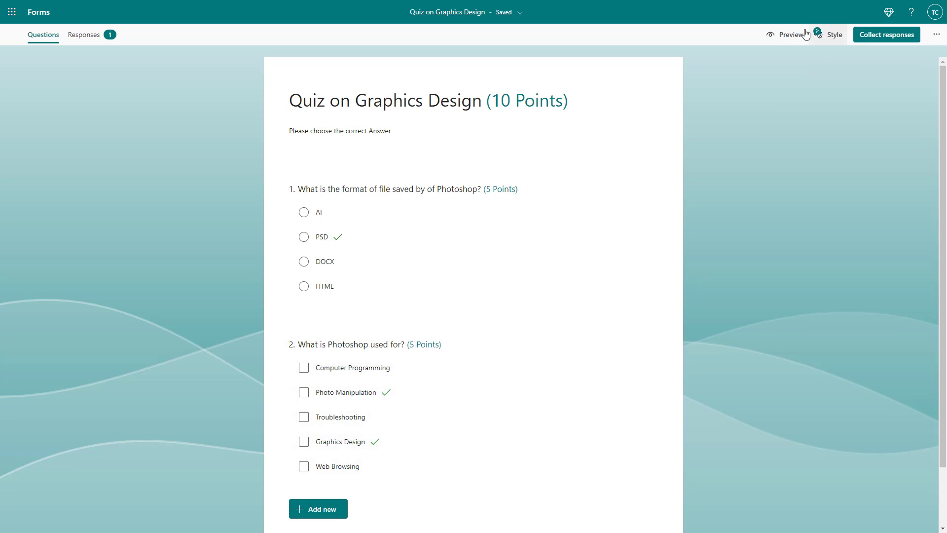
# Step: Preview the quiz again and submit DOCX for question 1 and Computer Programming and Photo Manipulation for question 2
pyautogui.click(788, 34)
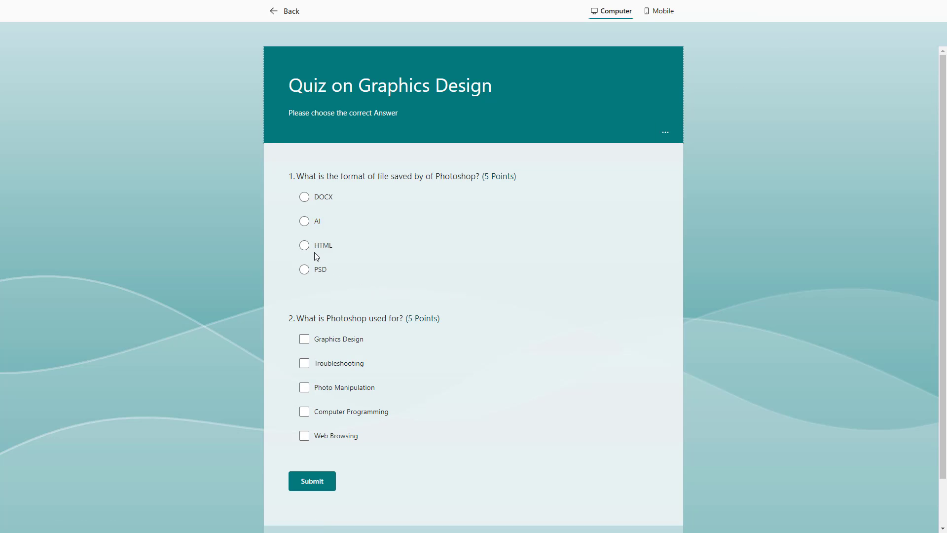
pyautogui.click(306, 197)
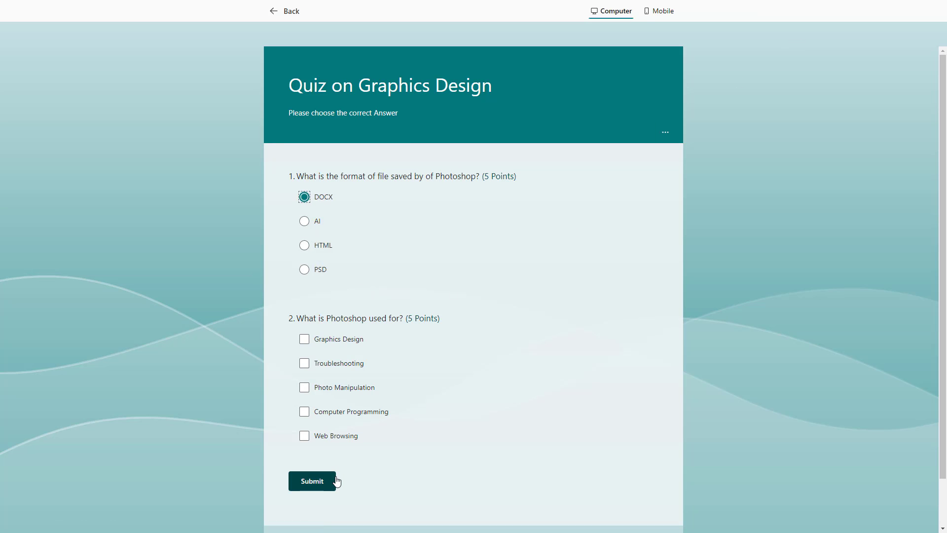
pyautogui.click(304, 414)
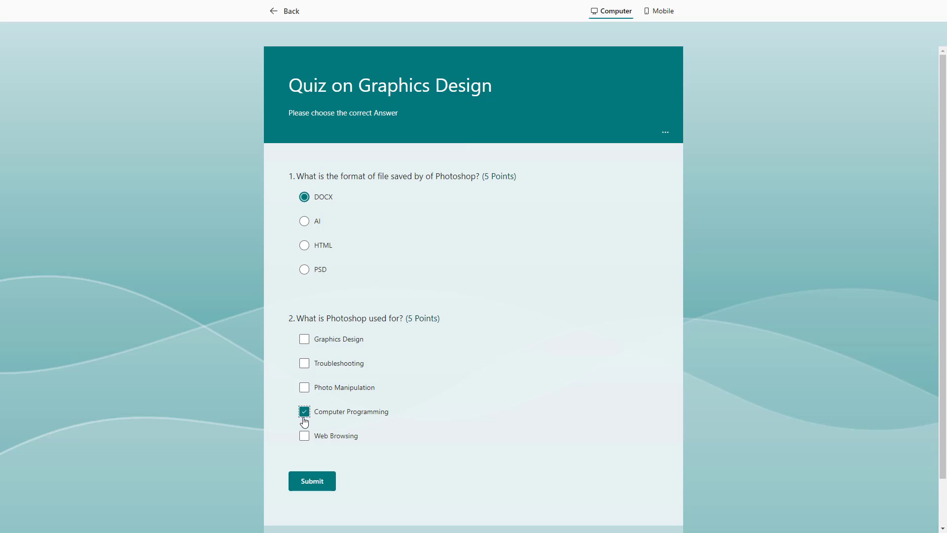
pyautogui.click(304, 388)
pyautogui.click(320, 479)
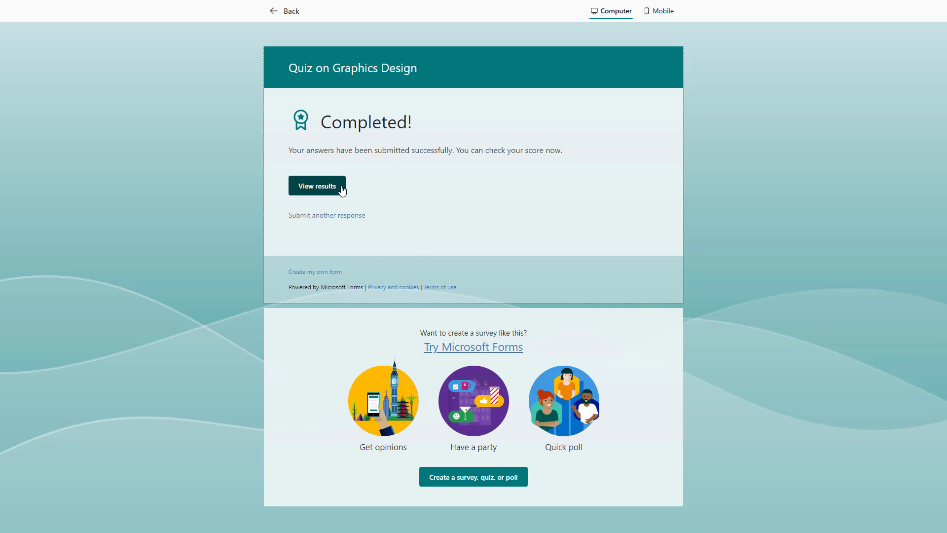
# Step: View the second response's results, examine the wording of the DOCX feedback, and return to the quiz editor
pyautogui.click(317, 185)
pyautogui.scroll(-3, 456, 410)
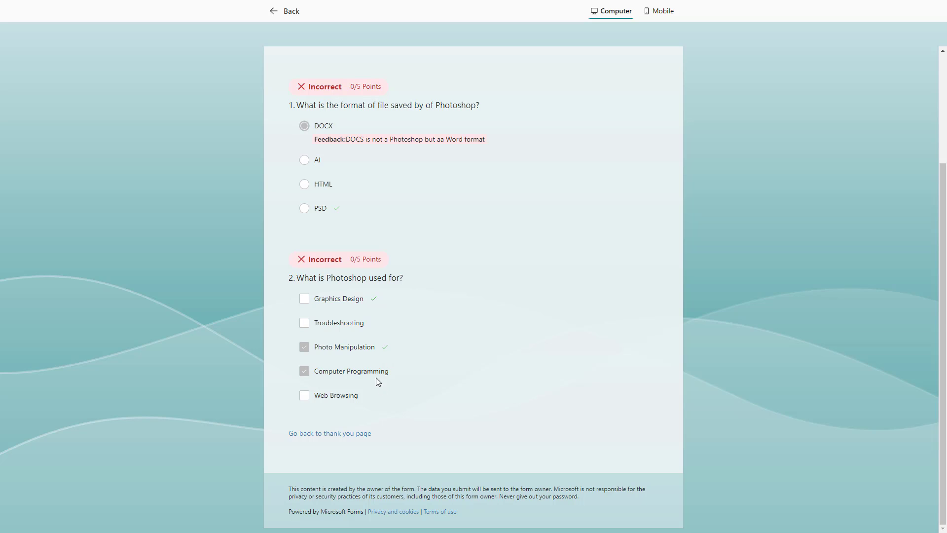
pyautogui.scroll(3, 380, 341)
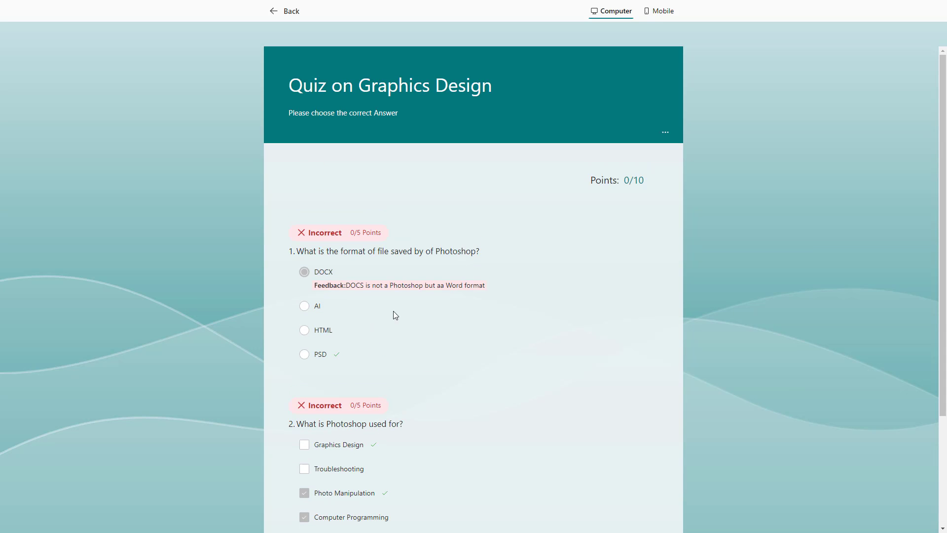
pyautogui.moveTo(346, 285); pyautogui.dragTo(364, 287)
pyautogui.click(369, 288)
pyautogui.click(363, 287)
pyautogui.click(291, 22)
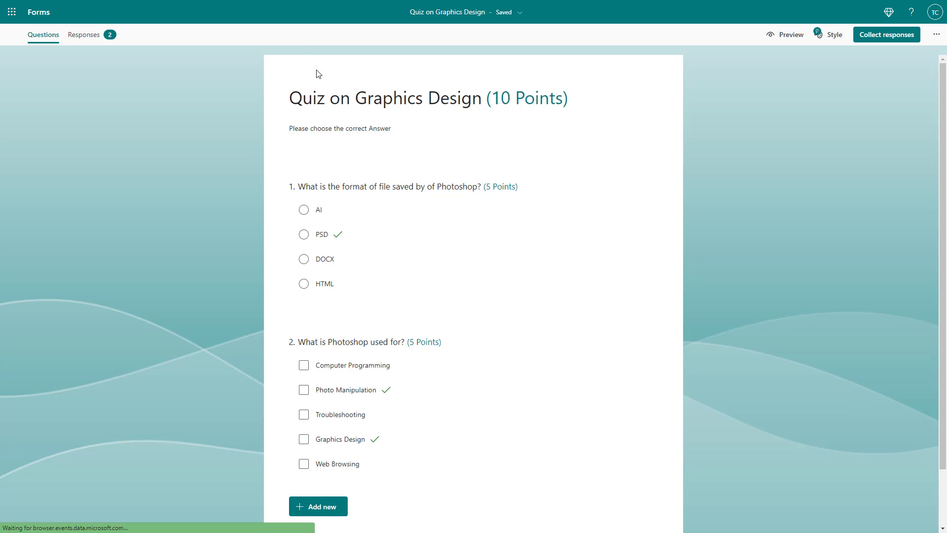
# Step: Correct the DOCX option's feedback in question 1 to "DOCX is not a Photoshop but a Word format"
pyautogui.click(334, 246)
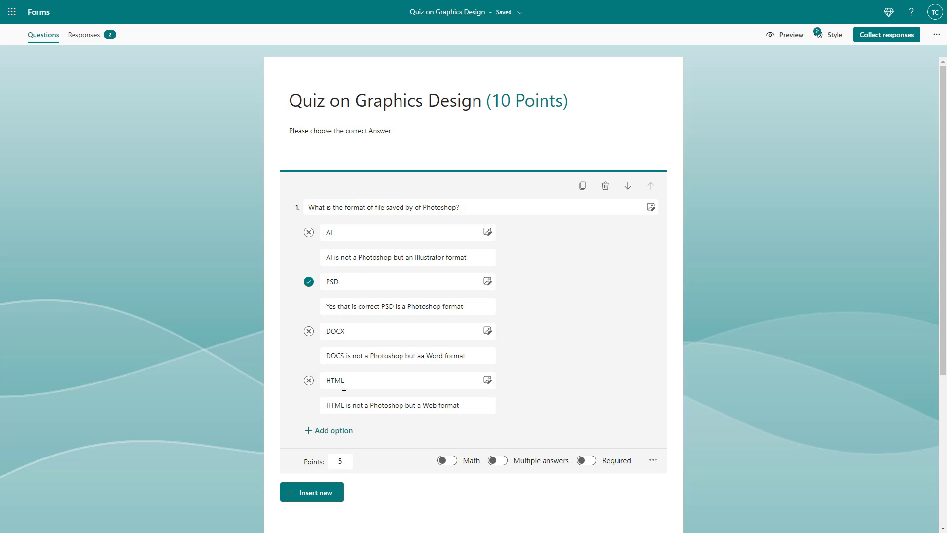
pyautogui.click(348, 356)
pyautogui.press('BackSpace')
pyautogui.write('X')
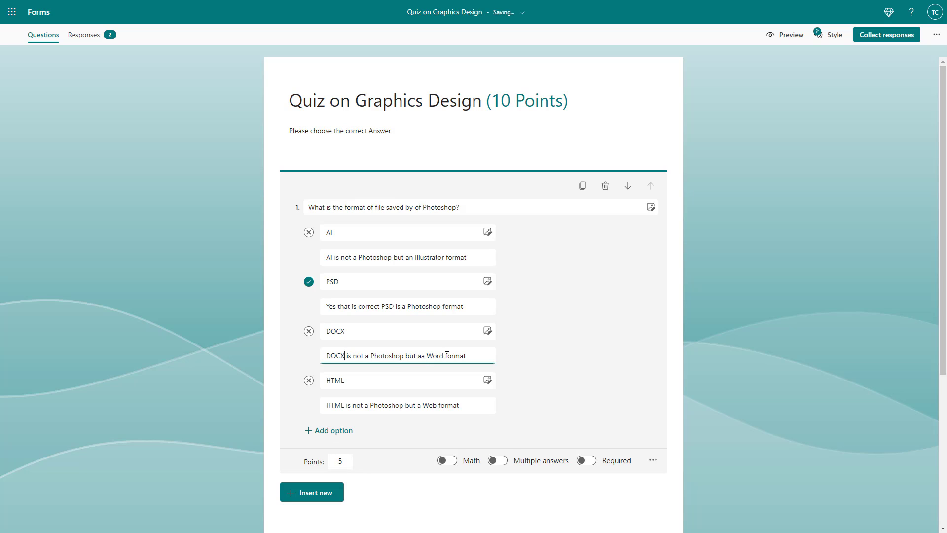
pyautogui.click(425, 356)
pyautogui.press('BackSpace')
pyautogui.click(585, 411)
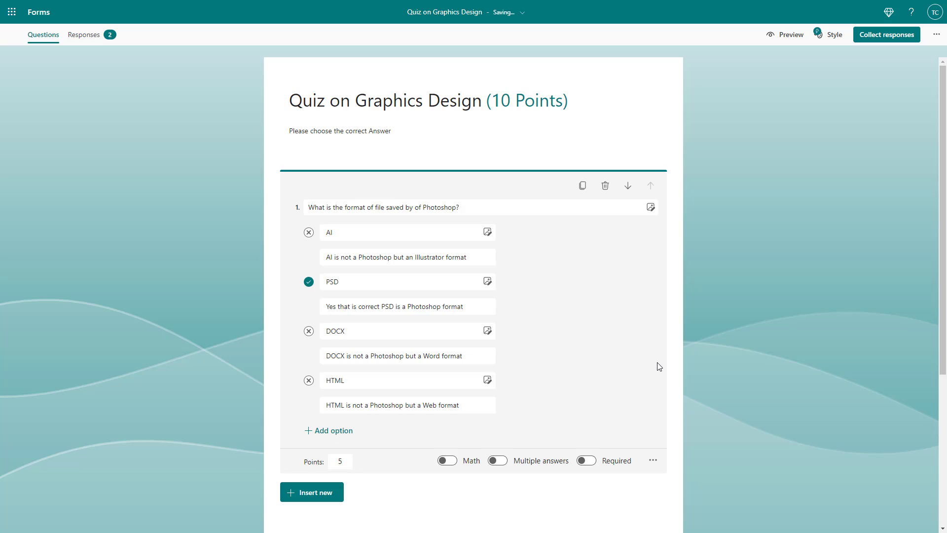